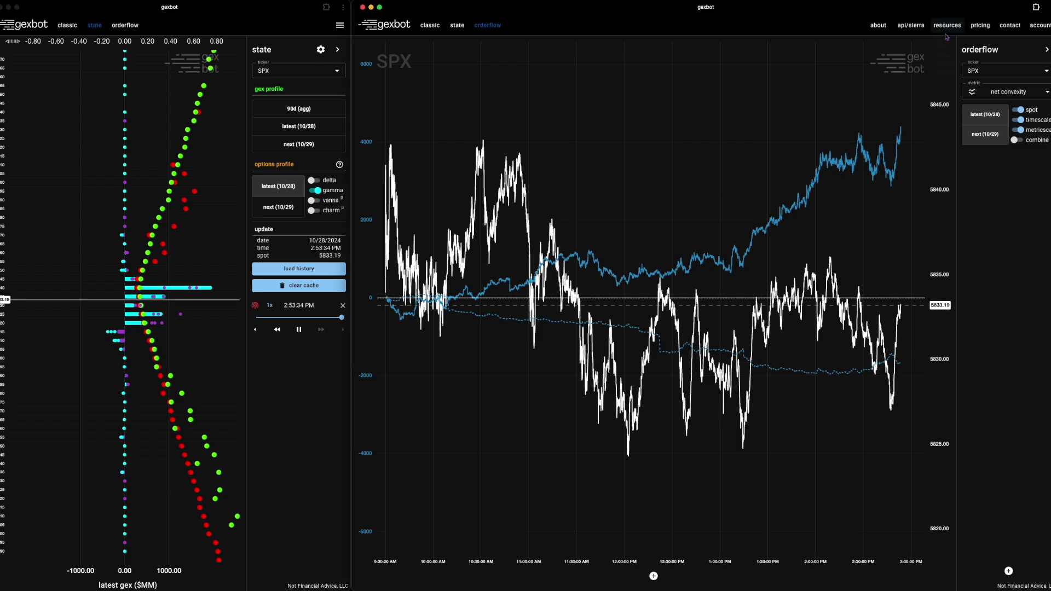
- View the resources page describing the profile, ladder and orderflow metrics, and return to the SPX orderflow chart
click(948, 27)
click(951, 56)
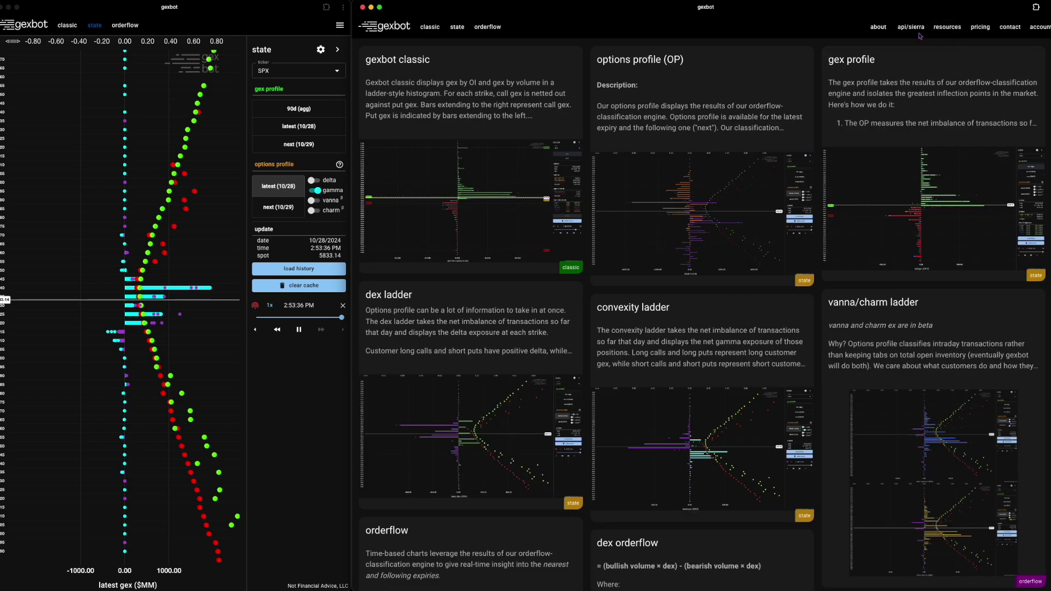
click(948, 26)
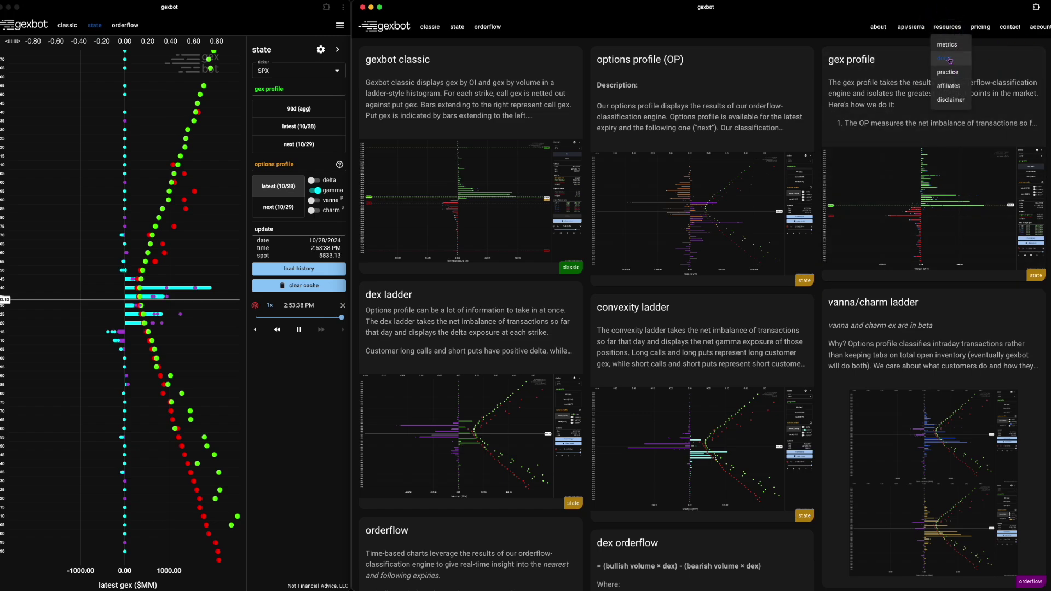
click(487, 27)
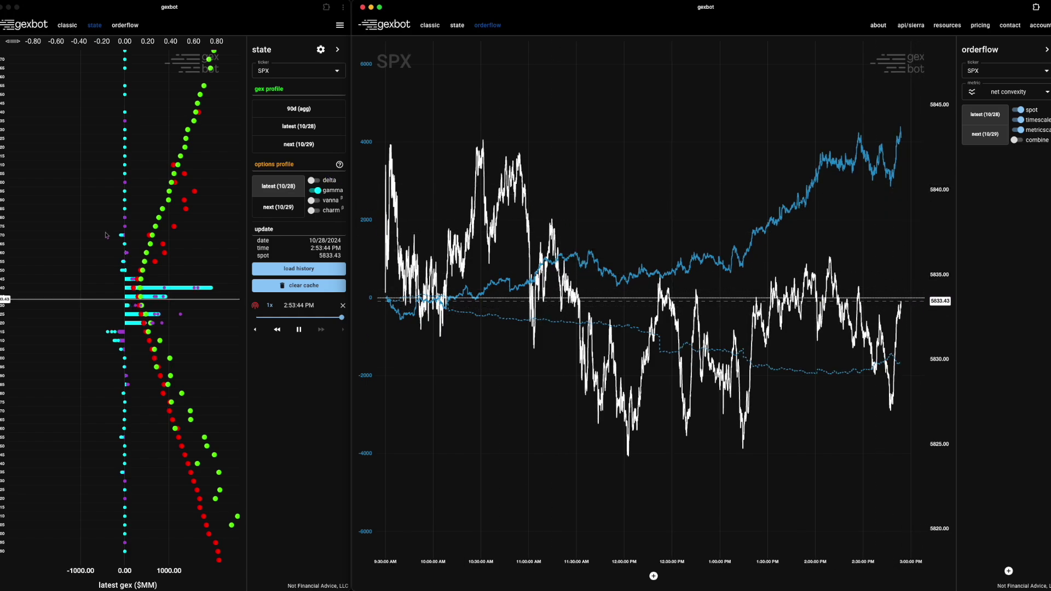
- Turn off gamma in the SPX options profile to view latest volume by strike, and cancel the image download dialog
click(314, 190)
scroll(199, 225, down, 2)
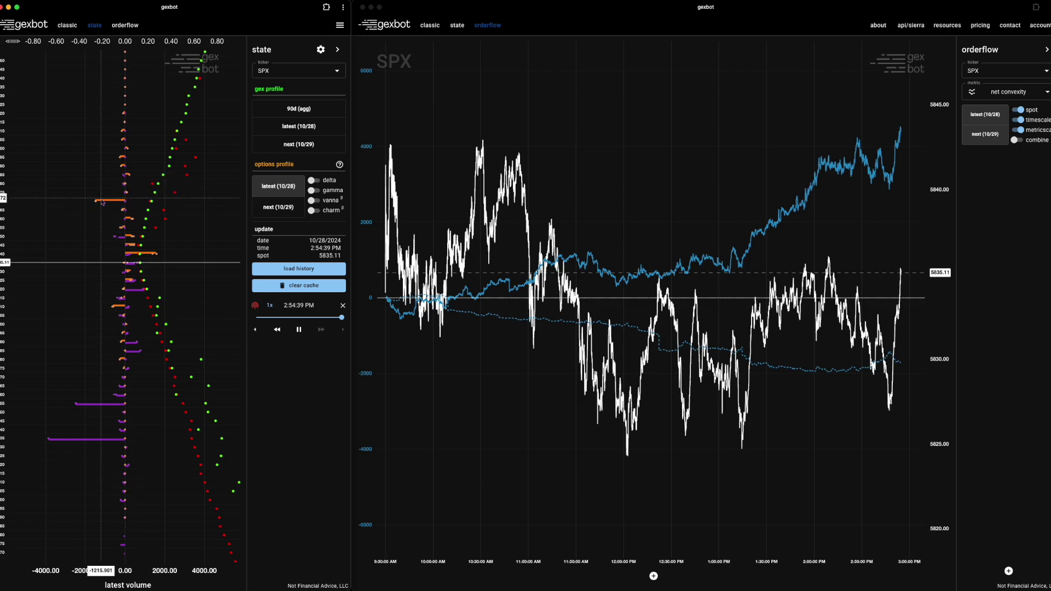
click(115, 203)
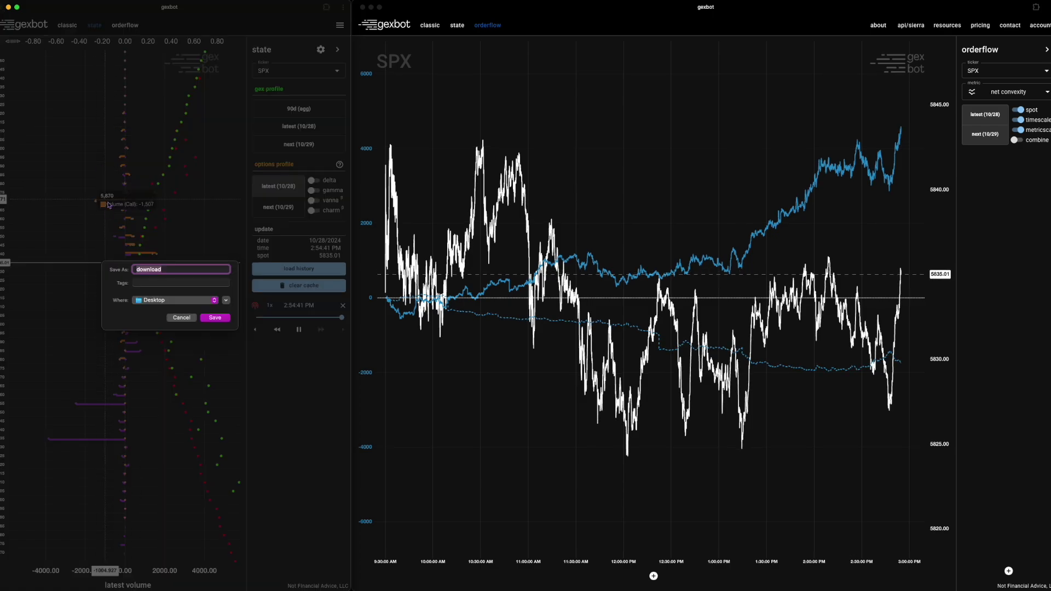
click(184, 318)
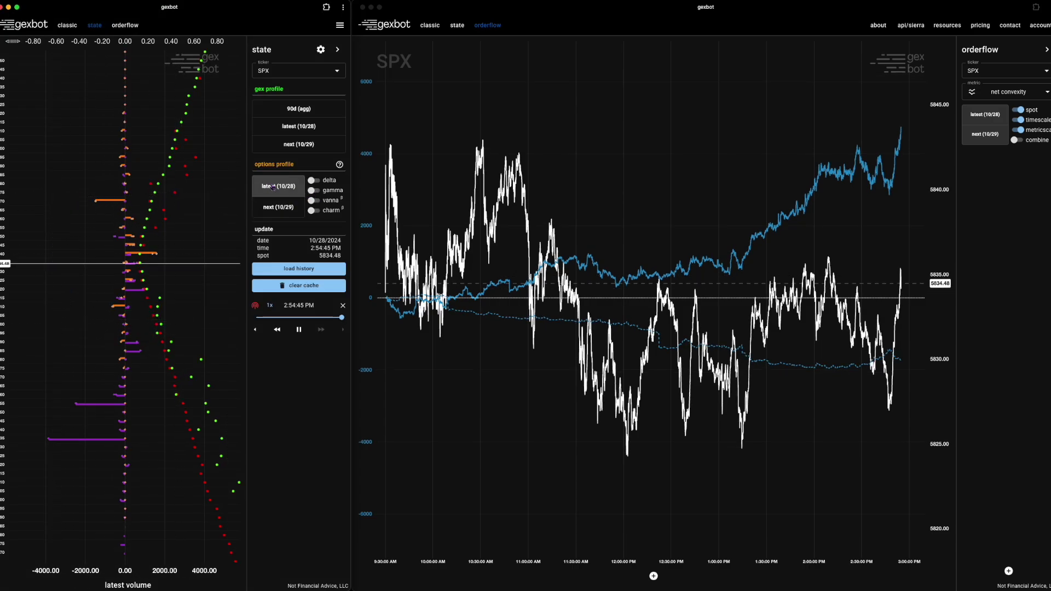
- Compare the gamma and plain volume views of SPX's latest (10/28) options profile, ending with gamma switched on
click(314, 191)
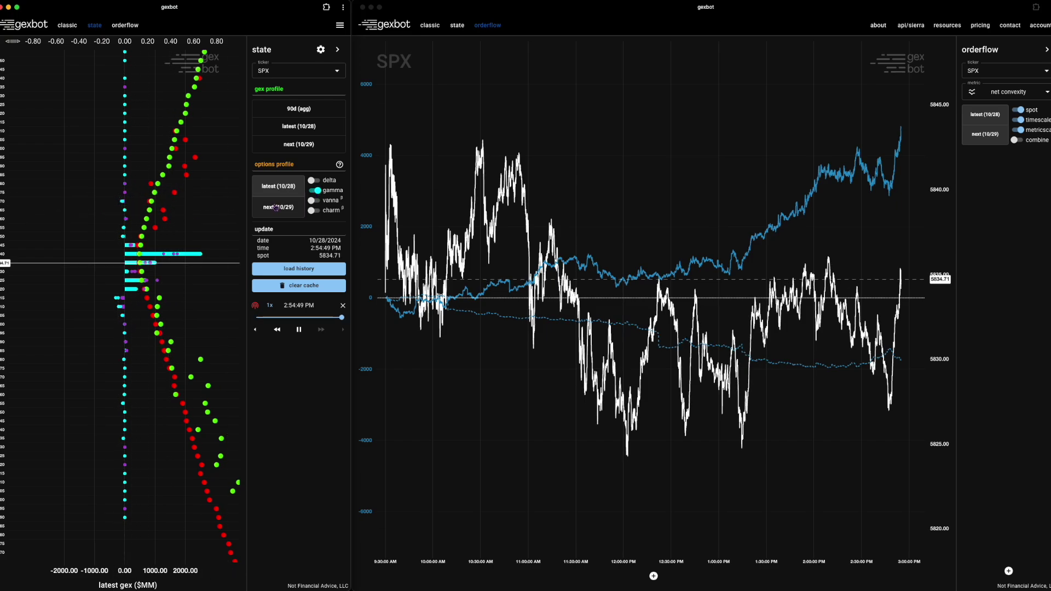
click(278, 186)
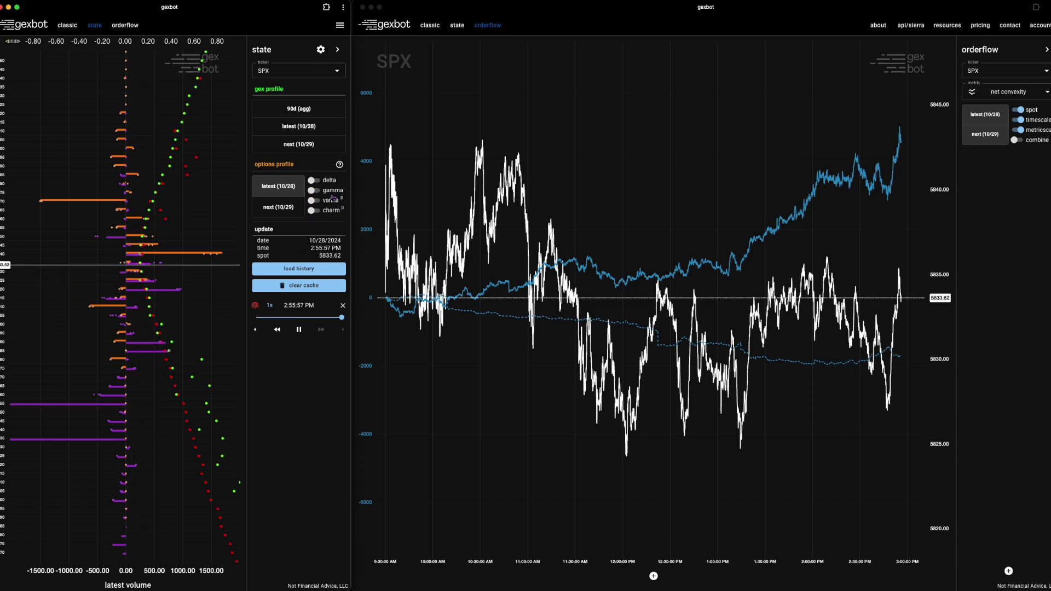
click(316, 190)
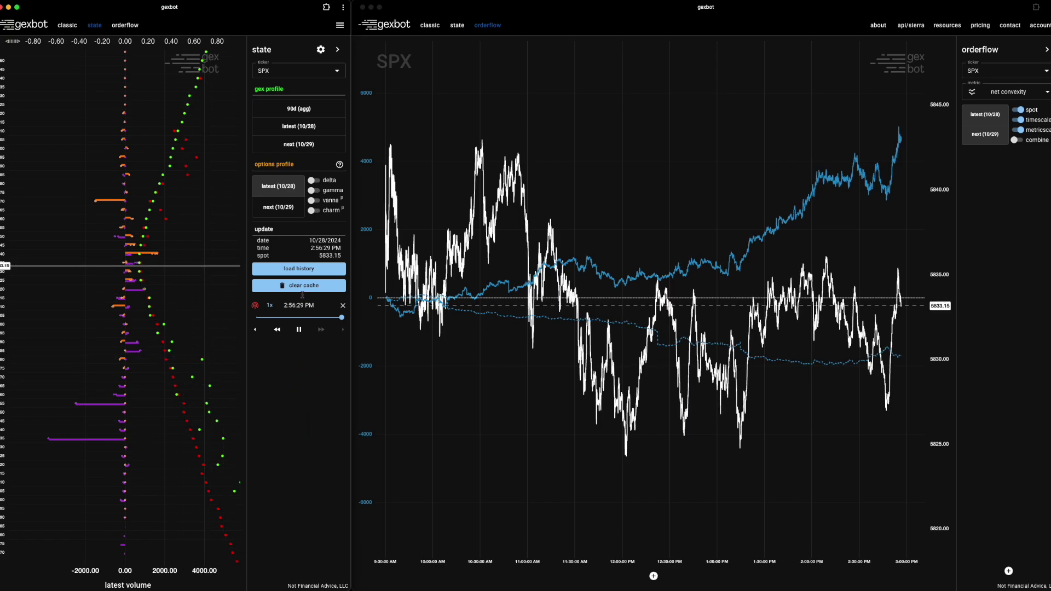
click(315, 190)
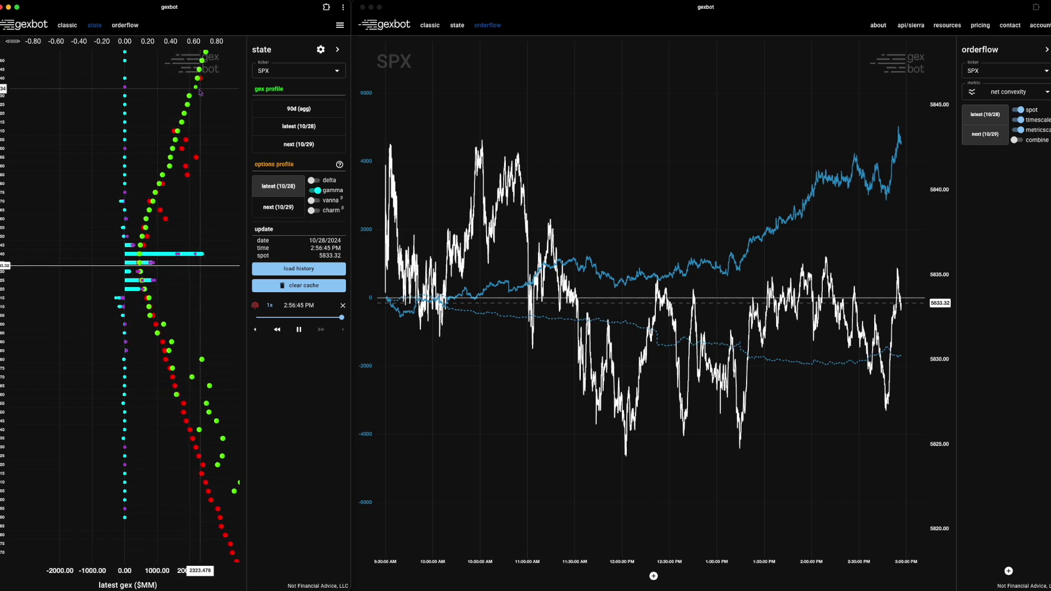
- Stretch the upper axis so the red and green dots clear the SPX gamma bars, inspect the bars near spot, and shift the lower axis
drag(171, 40, 244, 40)
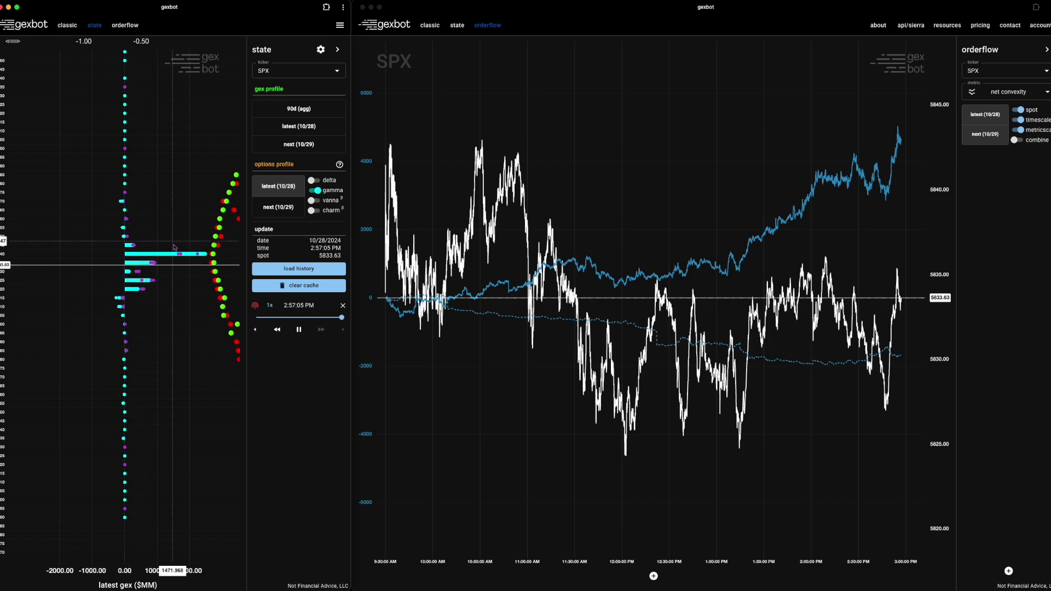
mouse_move(132, 248)
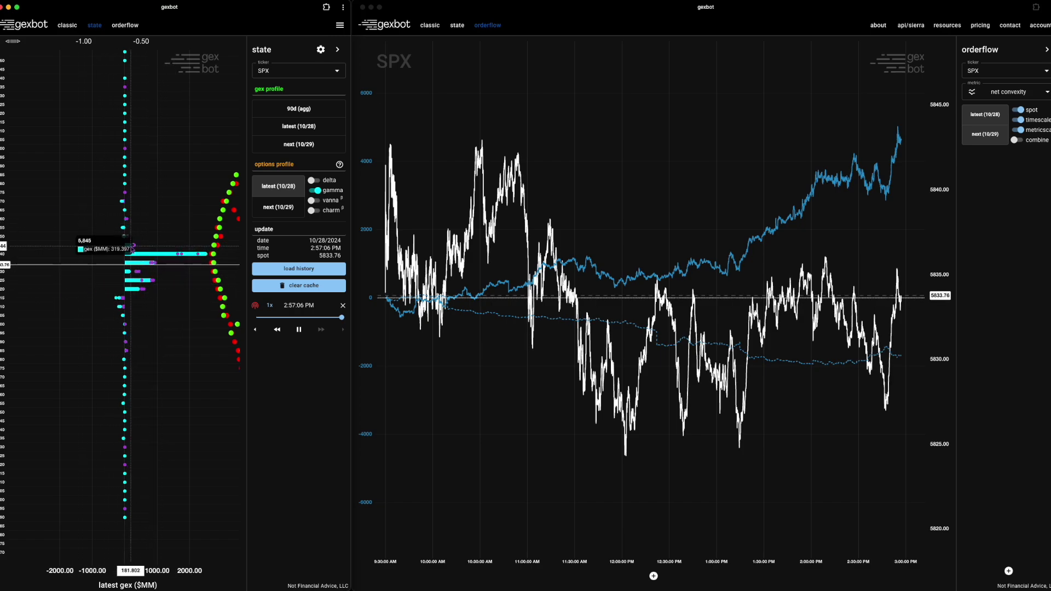
mouse_move(140, 292)
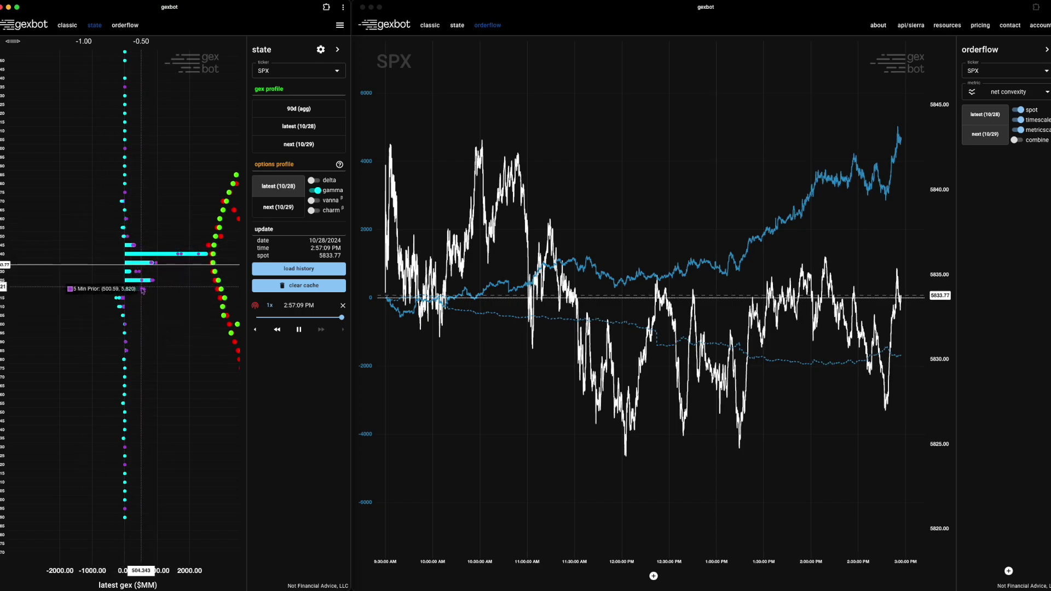
mouse_move(153, 269)
mouse_move(101, 288)
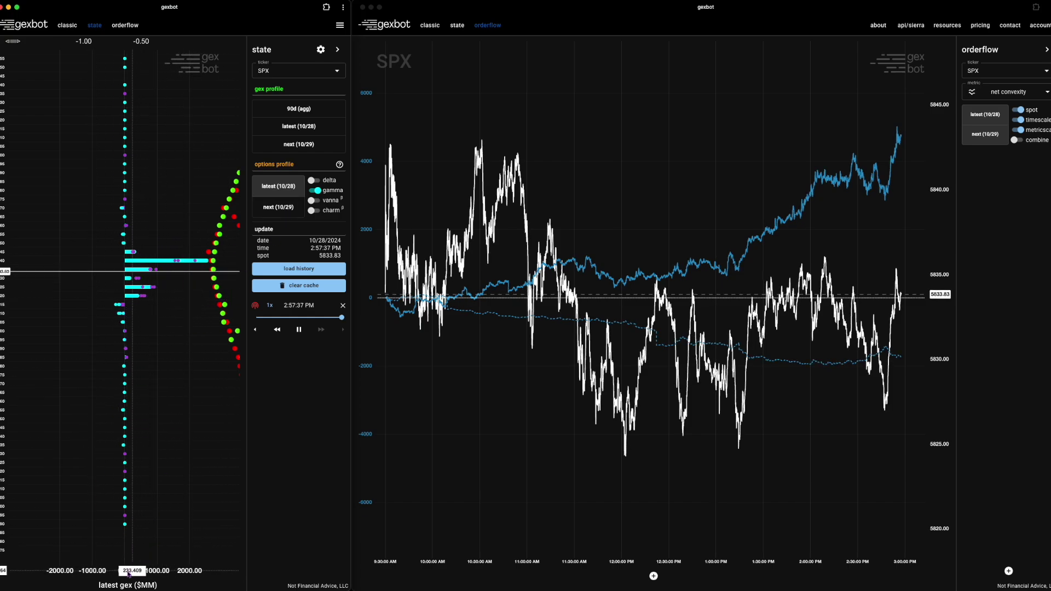
drag(128, 574, 99, 572)
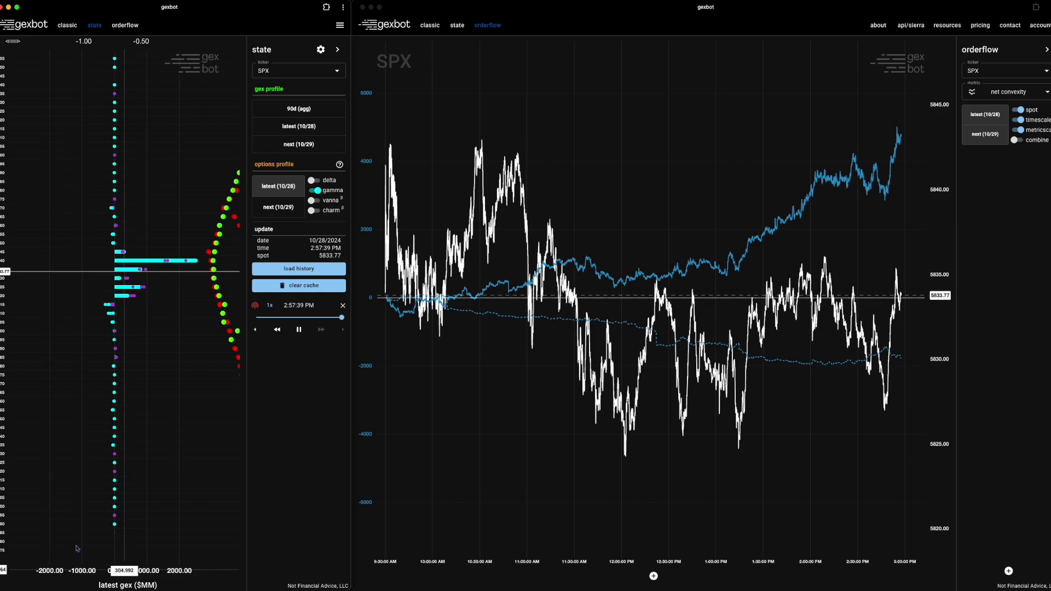
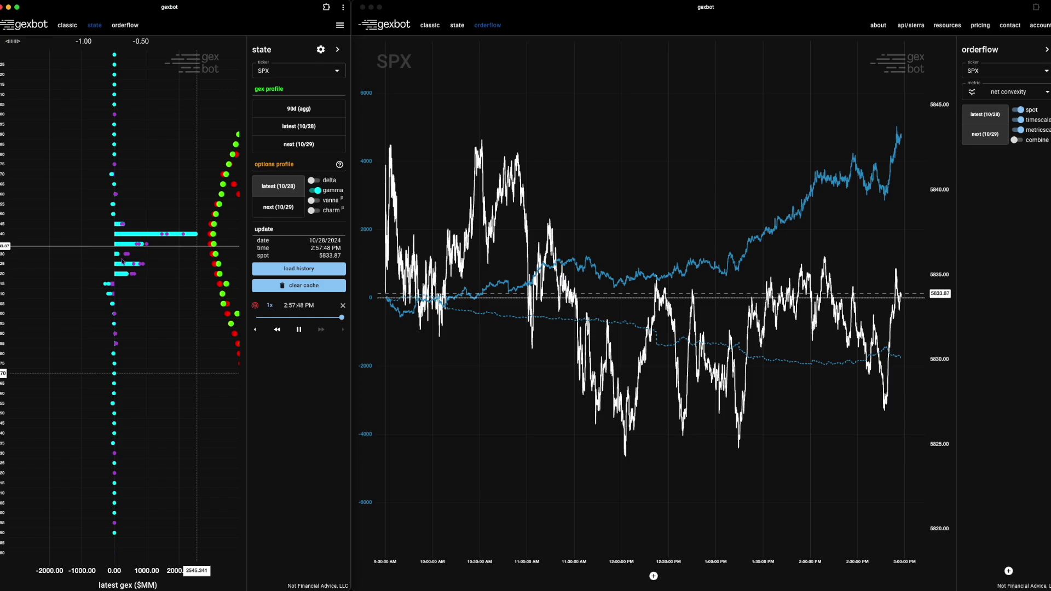
- Switch the state profile's ticker to SPY and inspect its gamma bars around spot
click(297, 69)
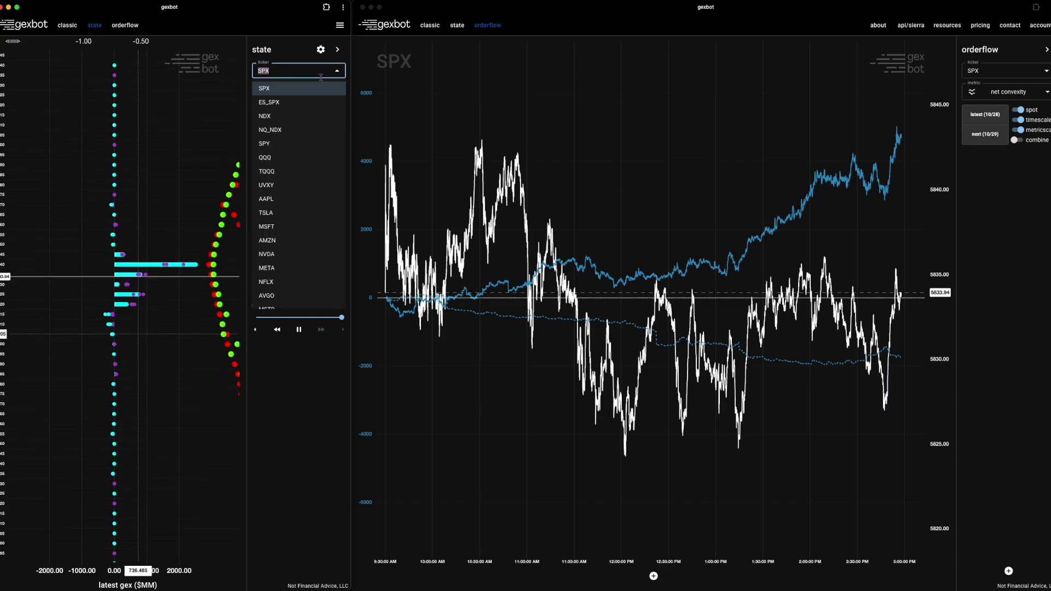
click(290, 143)
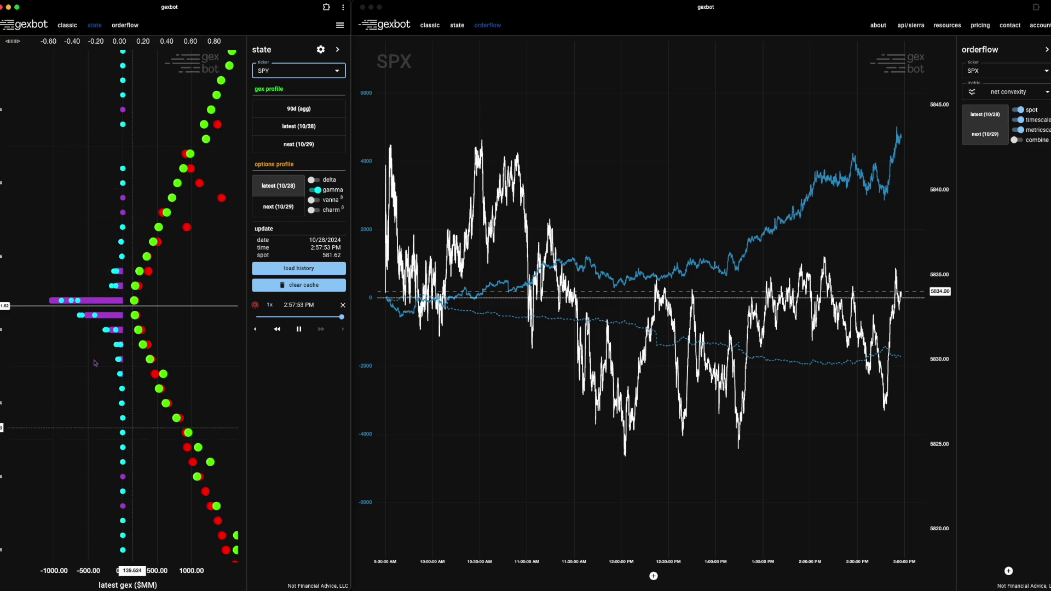
mouse_move(109, 326)
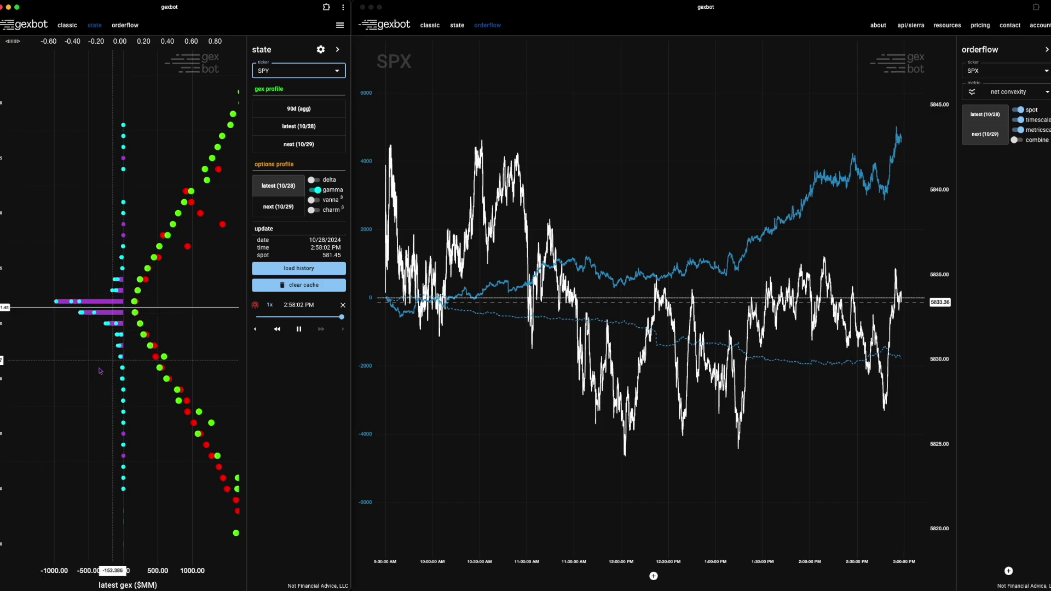
mouse_move(87, 308)
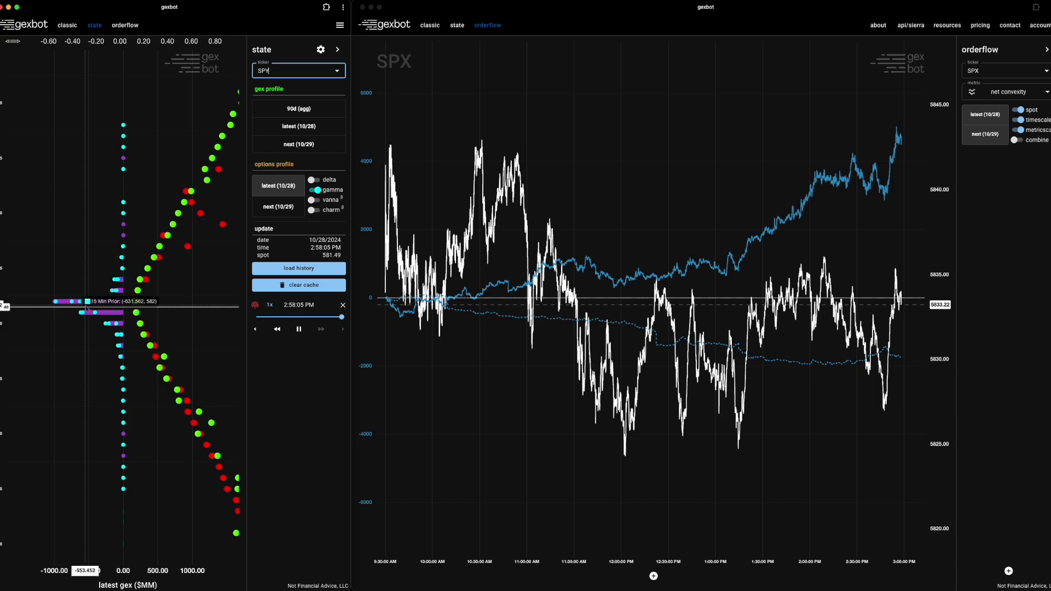
- View SPY's latest (10/28) options profile by volume, and turn gamma back on to examine its negative bars
click(277, 183)
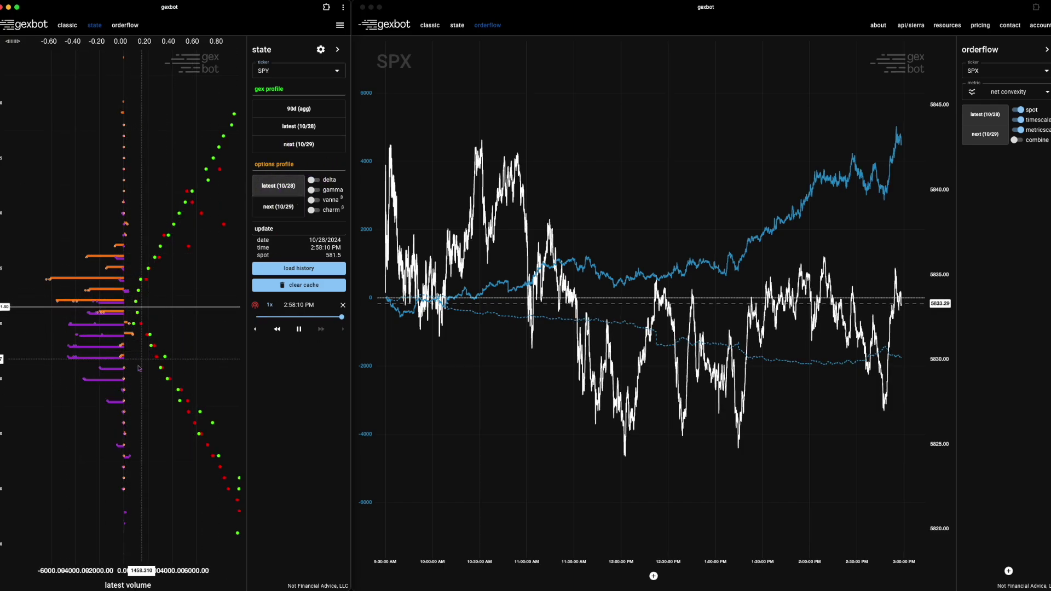
mouse_move(125, 211)
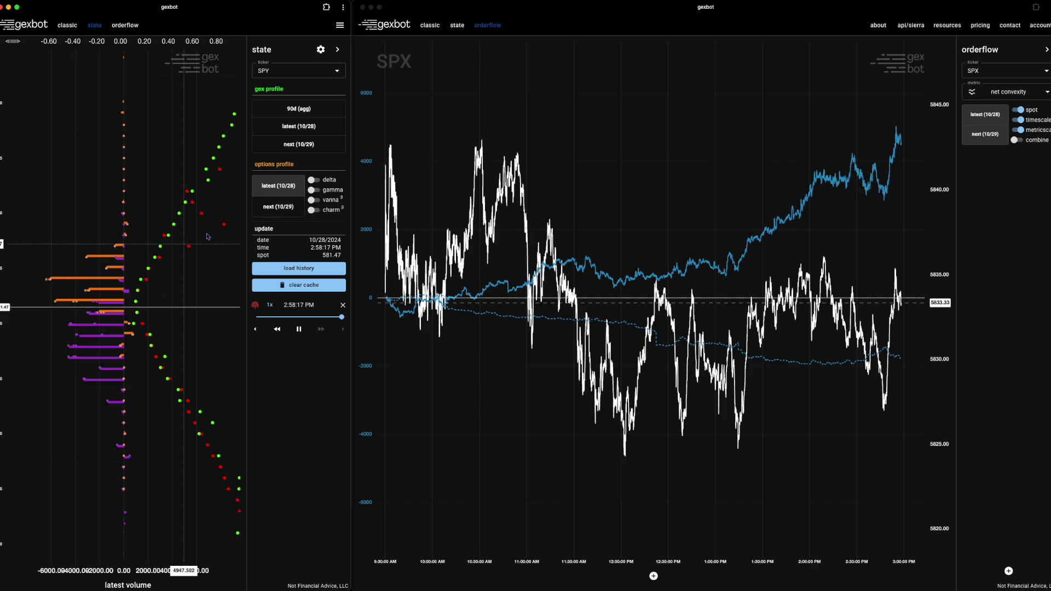
click(315, 190)
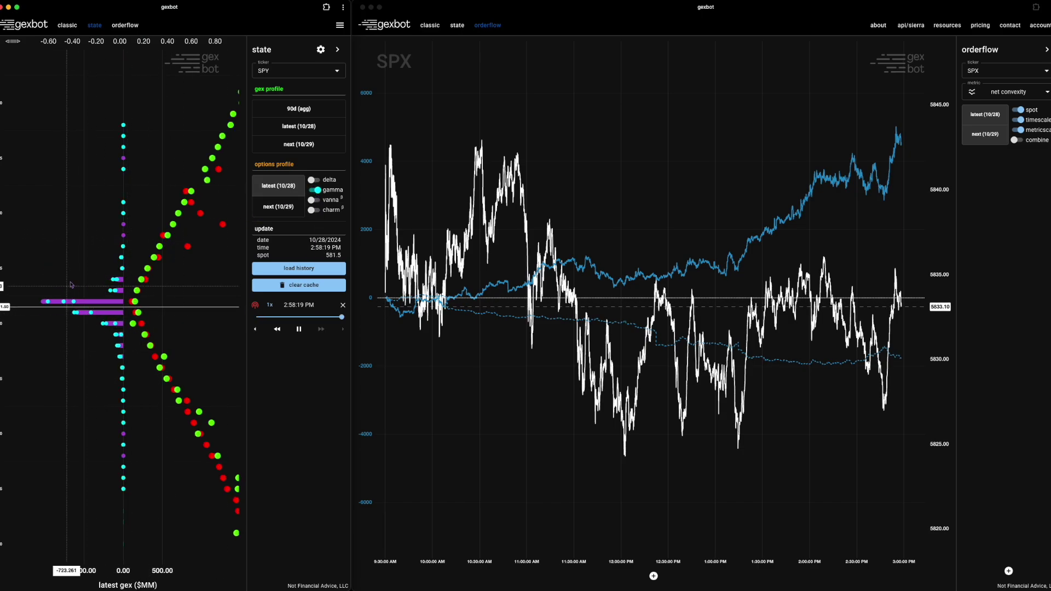
mouse_move(74, 319)
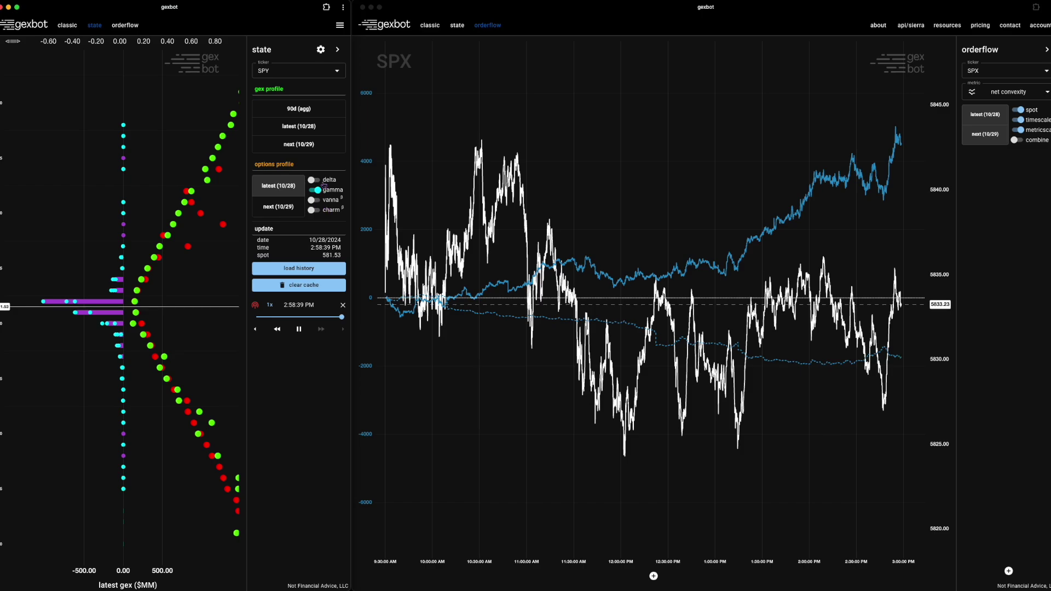
- Set the state profile's ticker back to SPX and stretch the upper axis so the dots clear the gamma bars
click(294, 73)
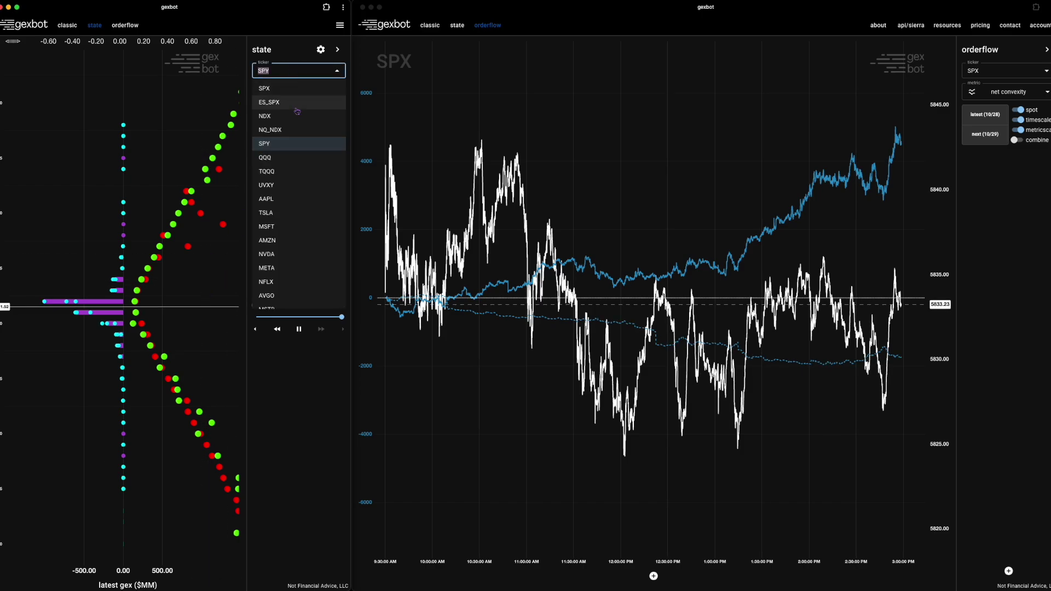
click(296, 99)
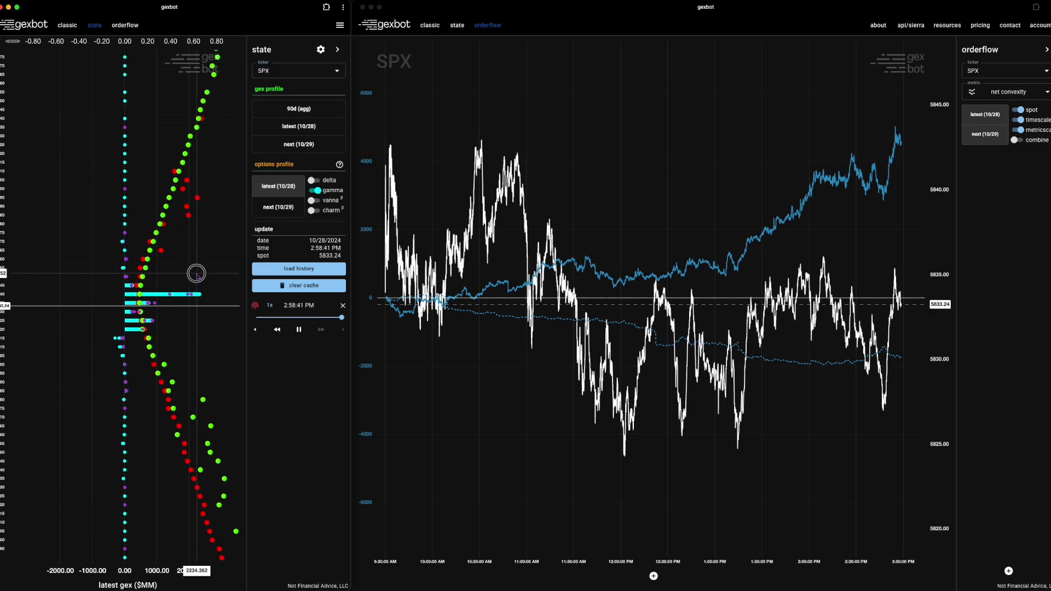
drag(152, 48, 216, 93)
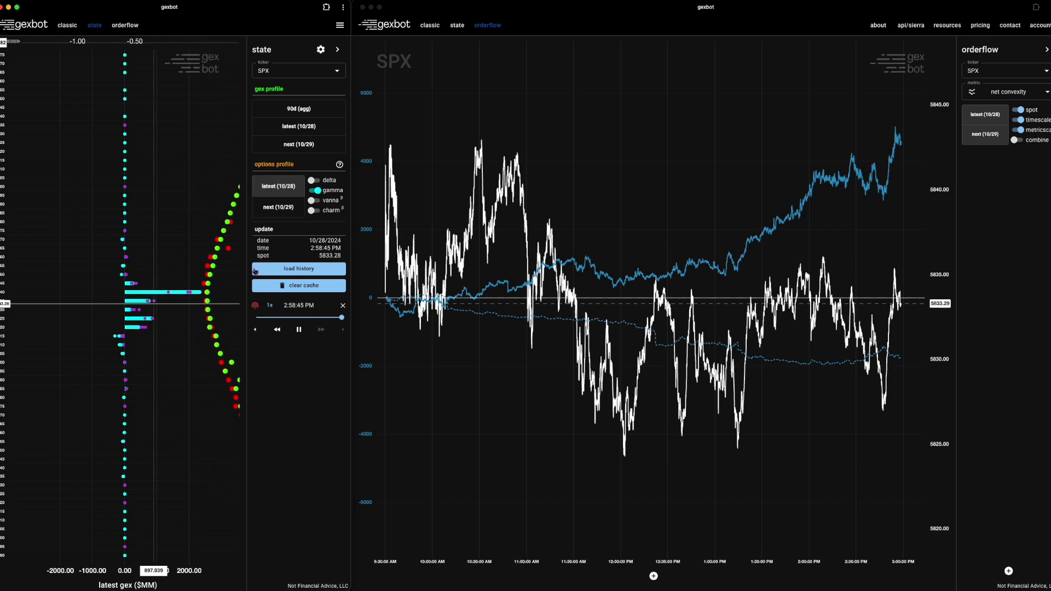
drag(146, 315, 133, 178)
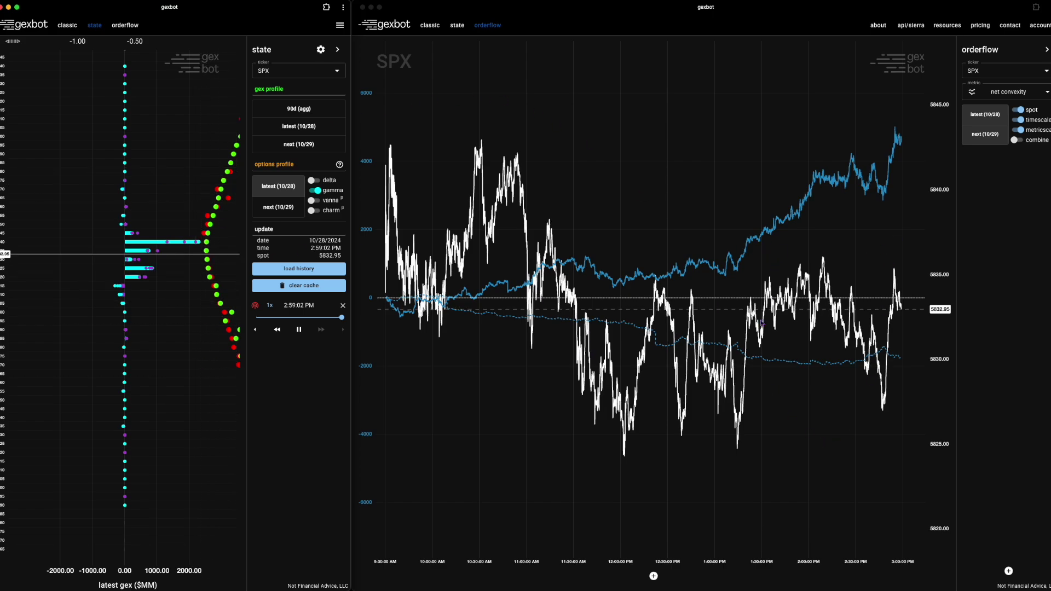
drag(169, 382, 156, 497)
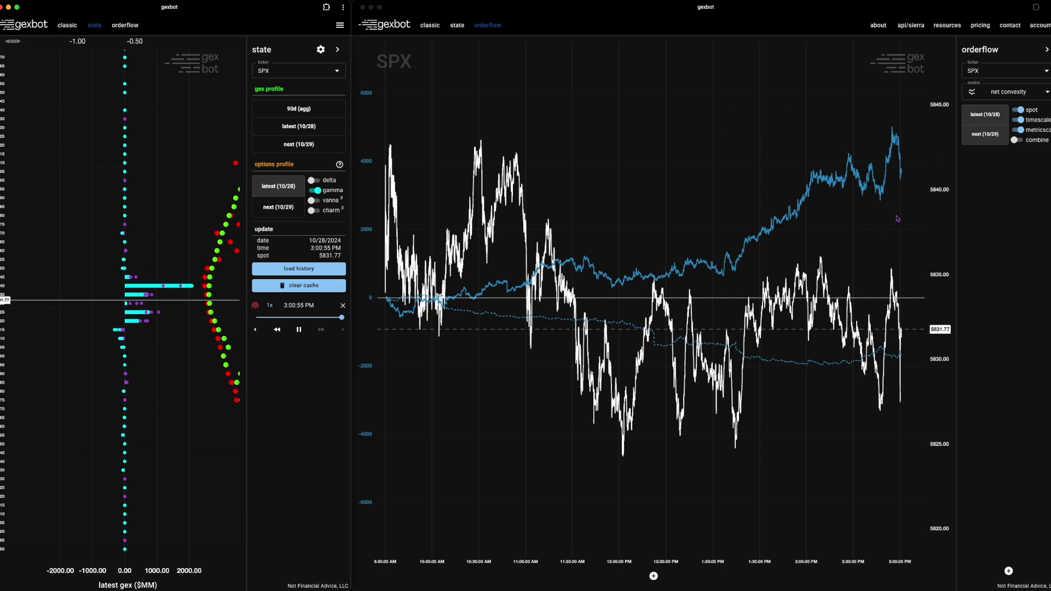
- Compare SPY's net convexity with SPX's in the orderflow chart by changing the ticker to SPY and back to SPX
click(857, 181)
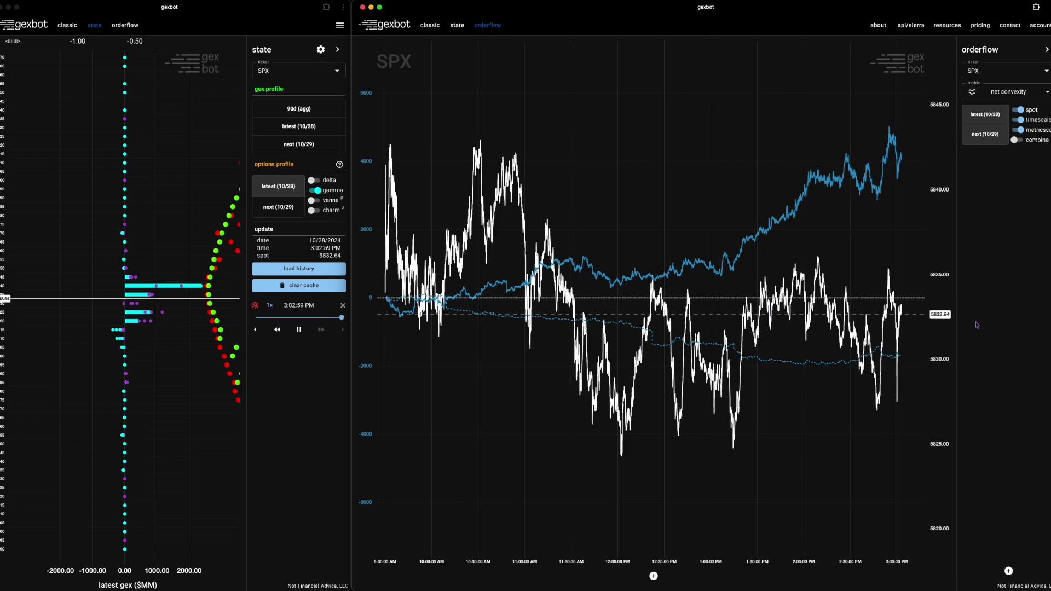
click(987, 75)
click(987, 144)
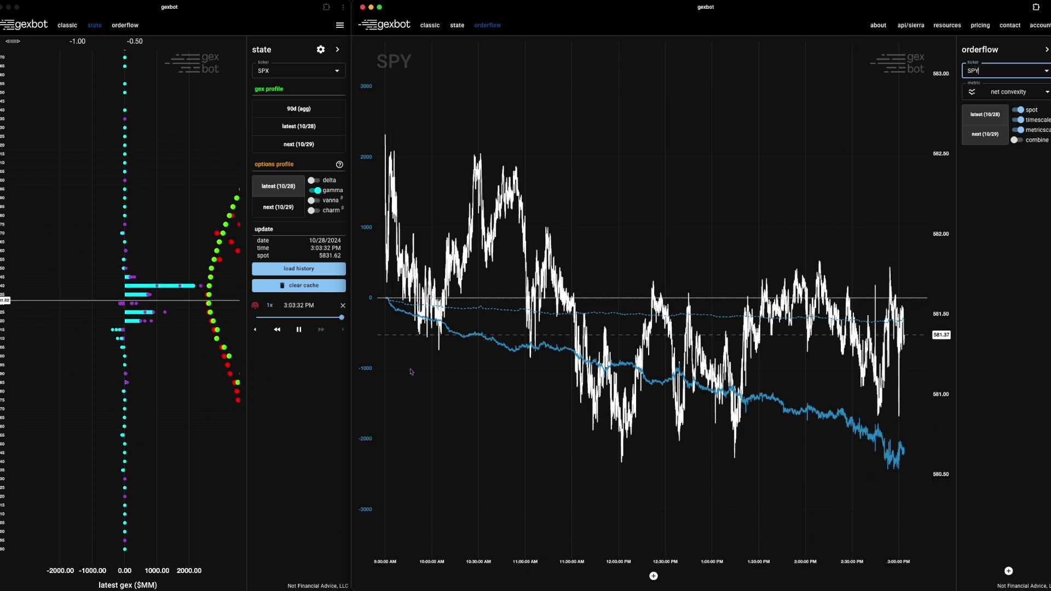
click(1003, 70)
click(1003, 88)
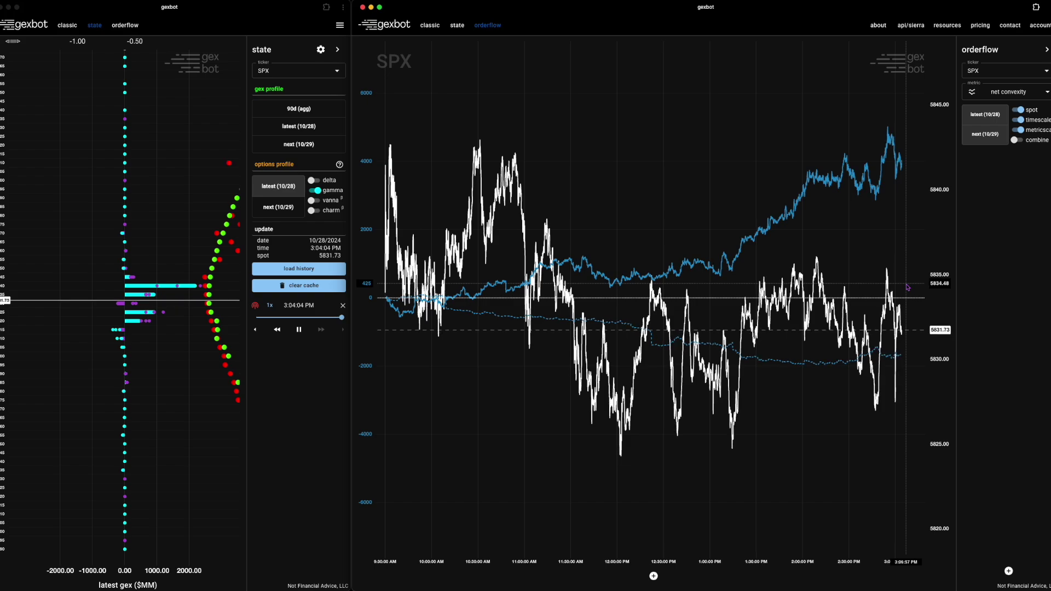
- Review the SPY net convexity orderflow once more and restore SPX as the chart's ticker
click(997, 75)
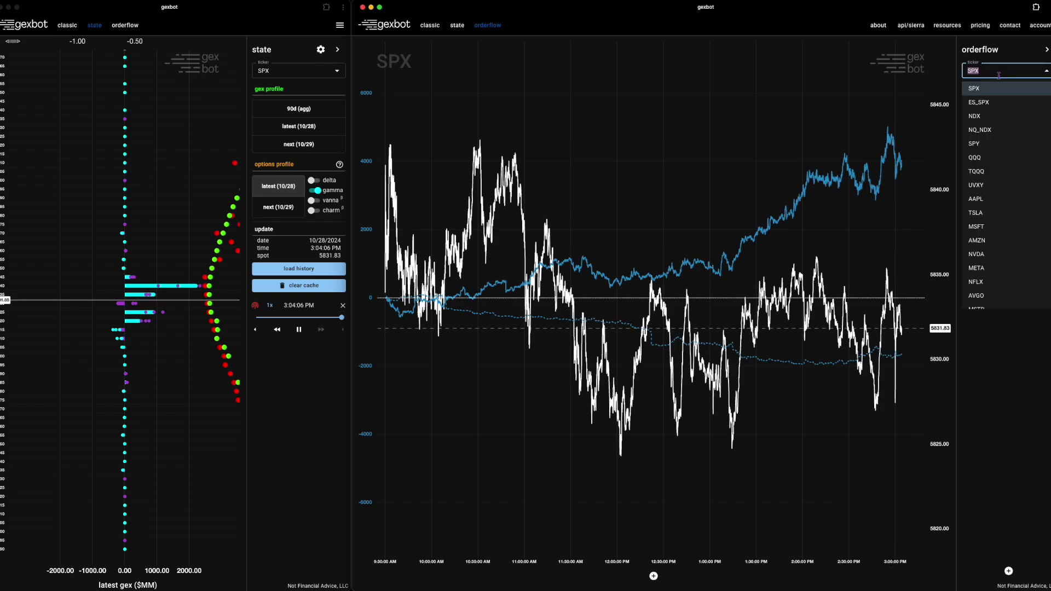
click(989, 144)
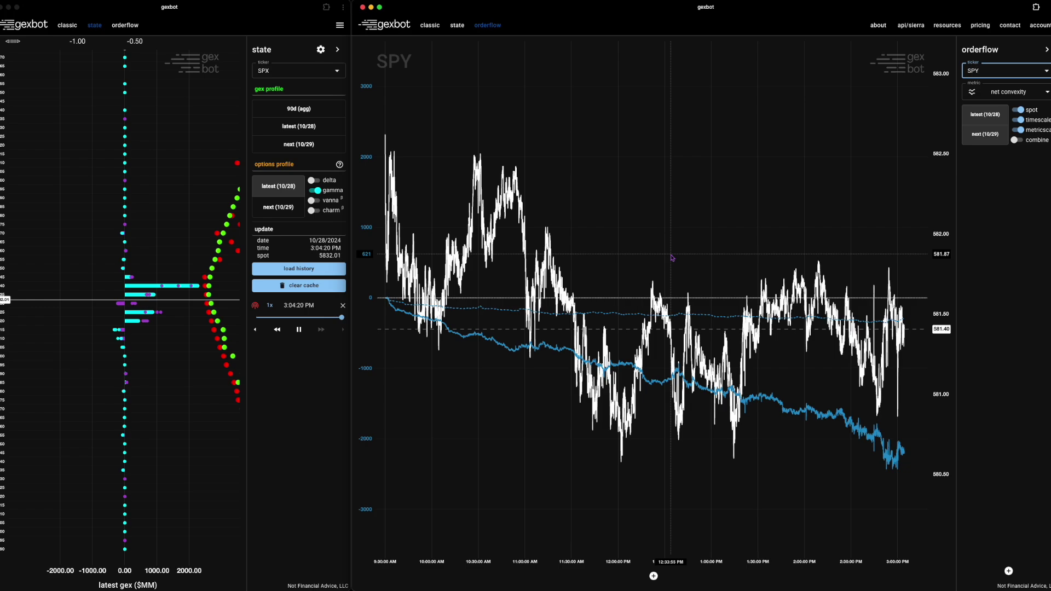
click(1032, 67)
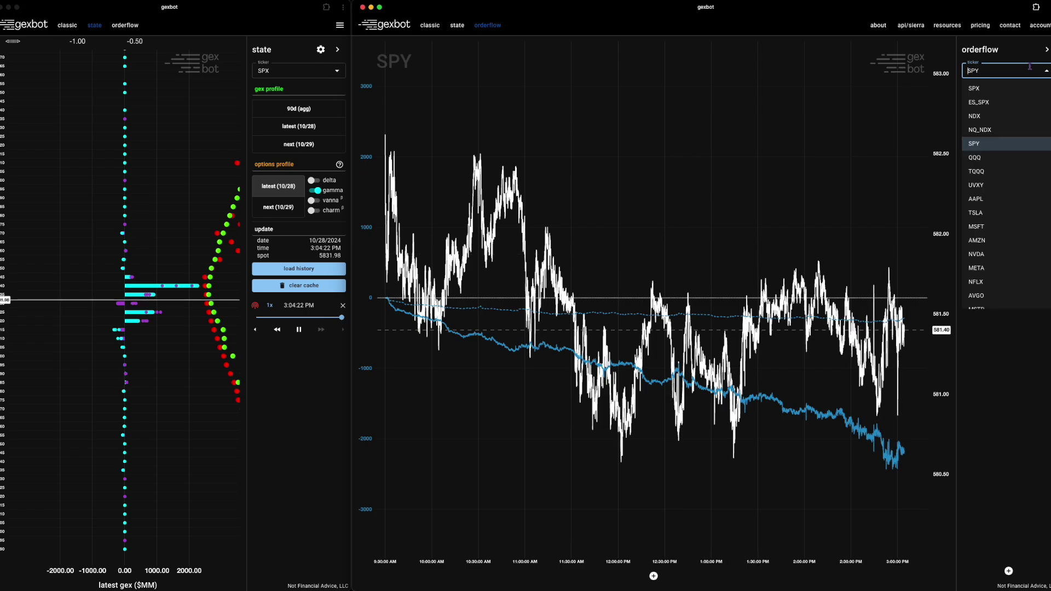
click(1001, 88)
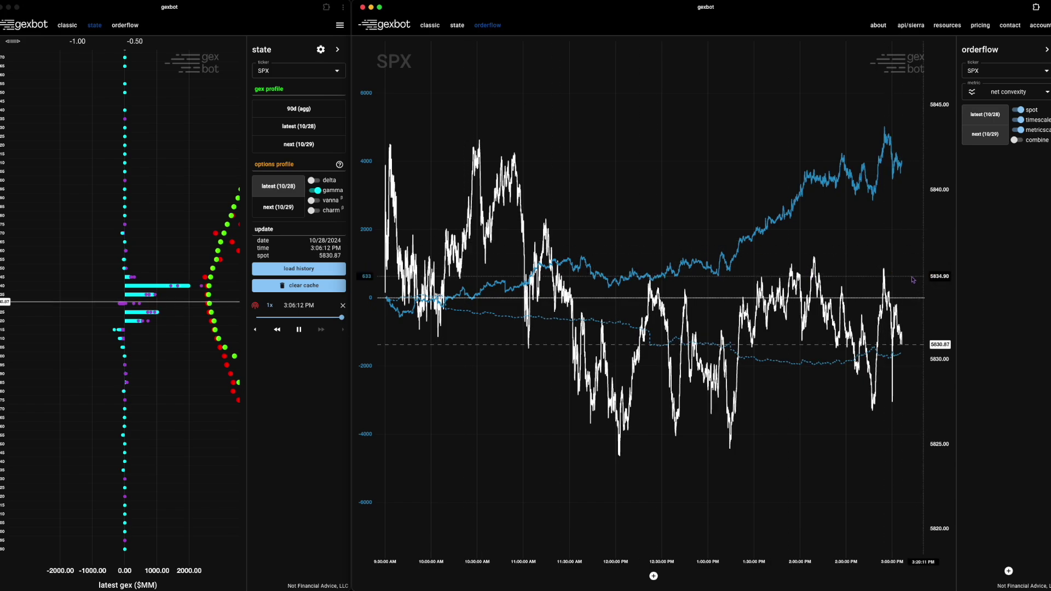
- Show the 90d (agg) gex profile for SPX in the state window beside the orderflow chart
click(297, 108)
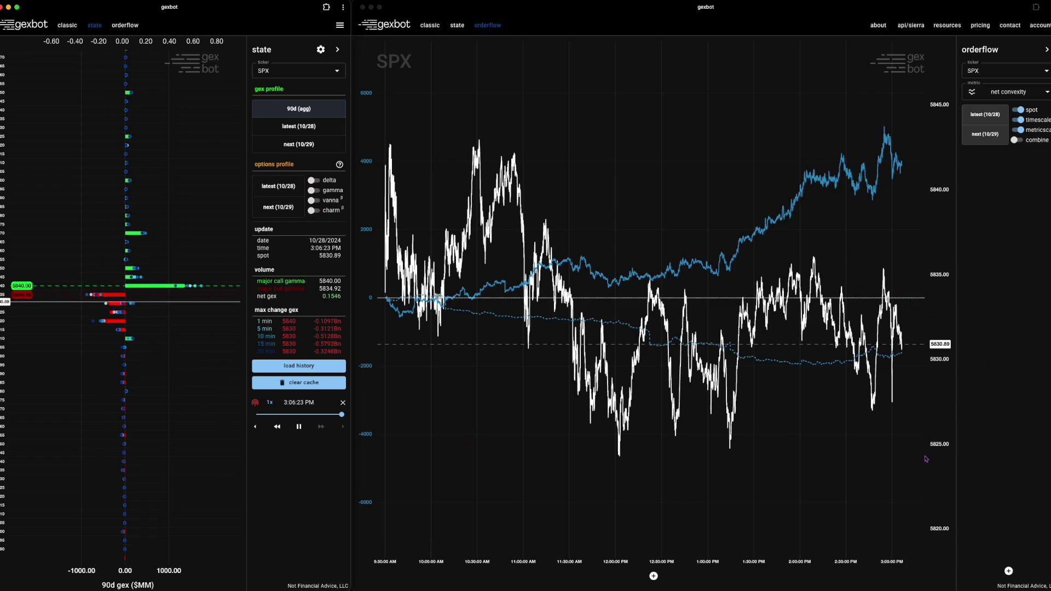
click(931, 343)
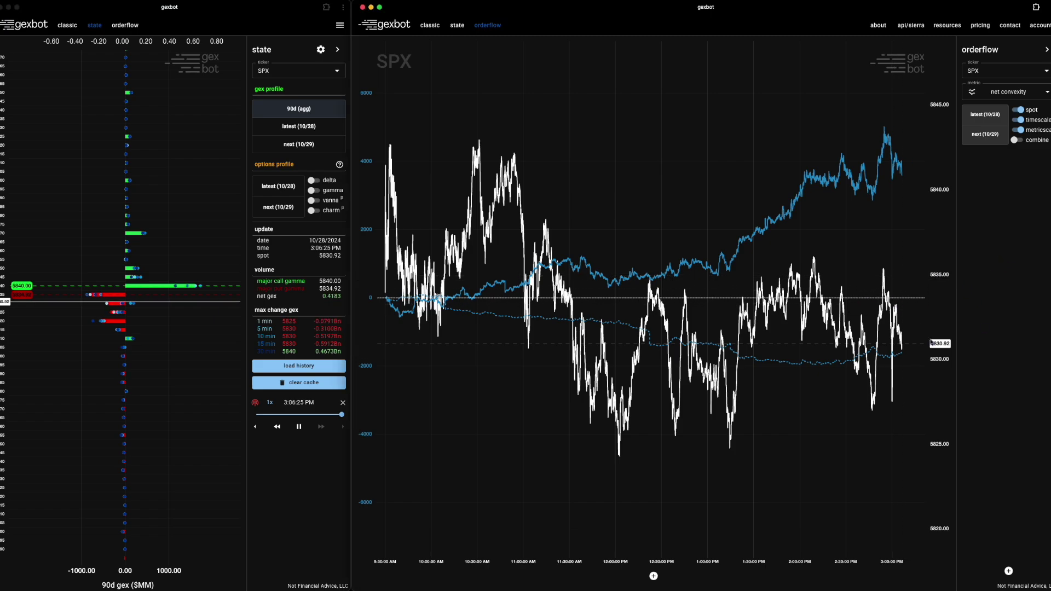